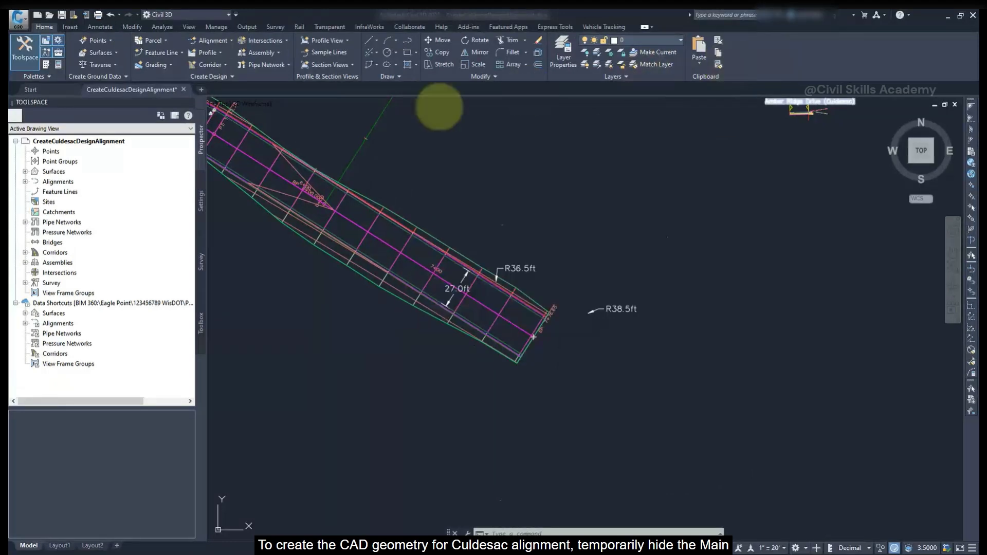
Hide the main road corridor using Isolate Objects > Hide Selected Objects
click(290, 165)
click(278, 175)
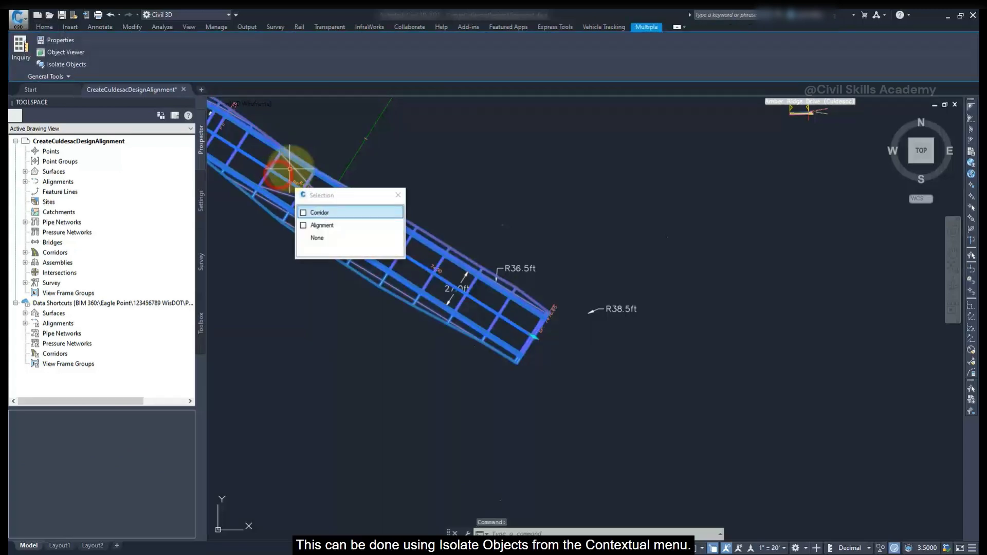
right_click(327, 145)
mouse_move(337, 170)
click(424, 179)
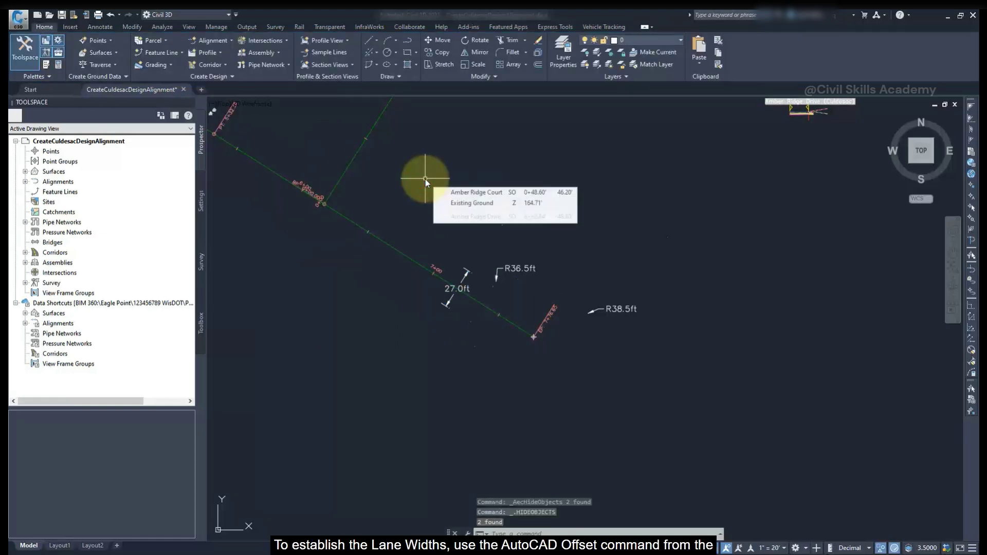
Offset the main road alignment 13.5 ft to the lower-left and upper-right sides
click(539, 66)
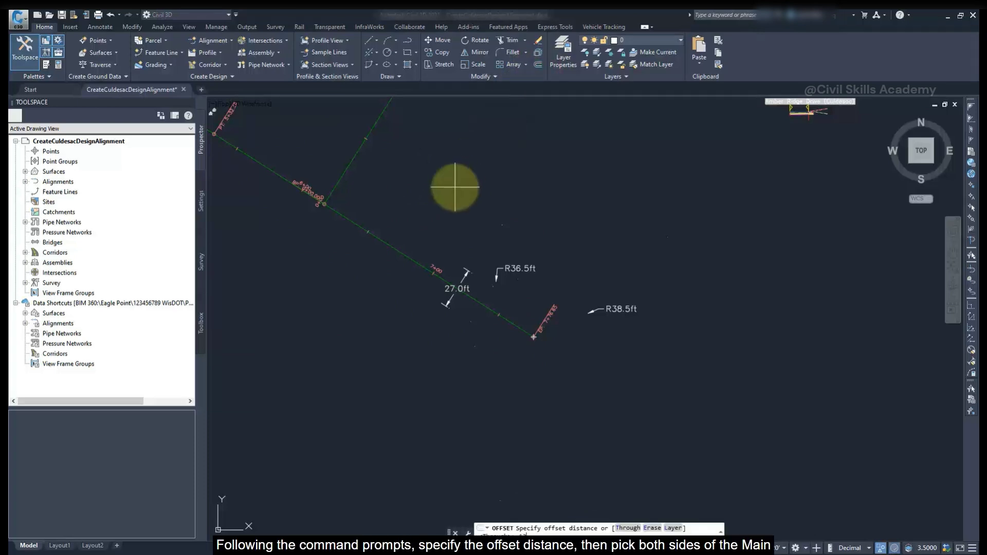
key(Return)
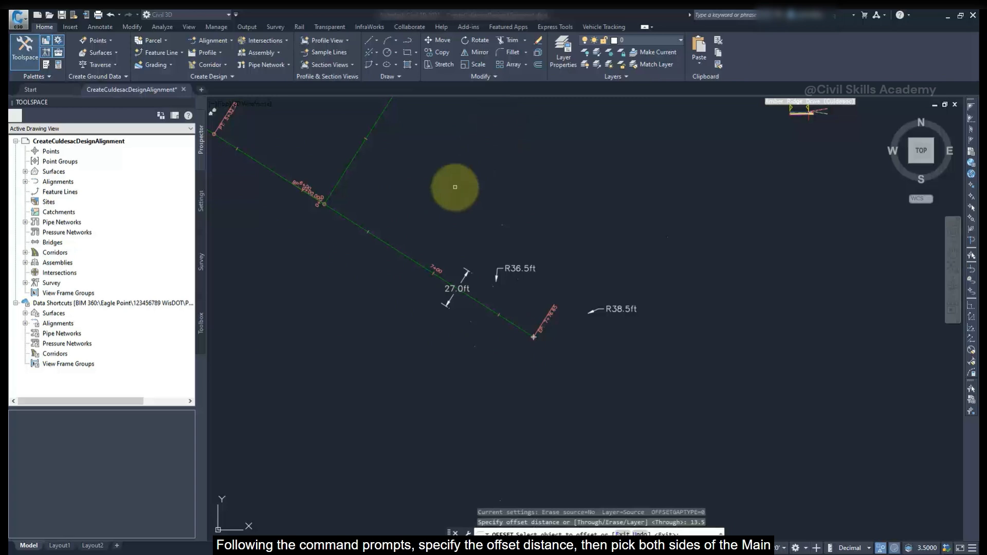
click(398, 250)
click(385, 267)
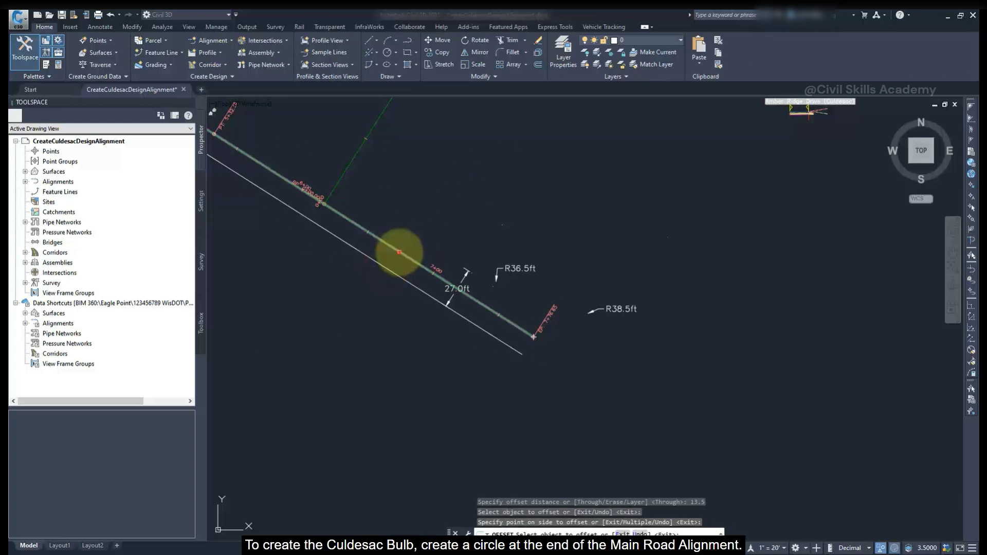
click(398, 252)
click(412, 237)
key(Escape)
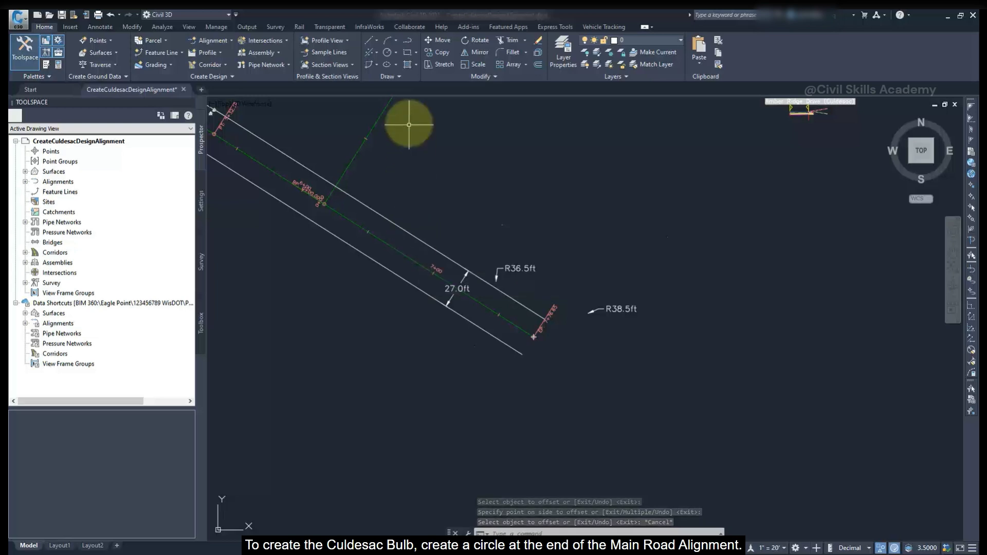
Draw a 38.5 ft radius circle centred on the main road alignment's endpoint
click(397, 54)
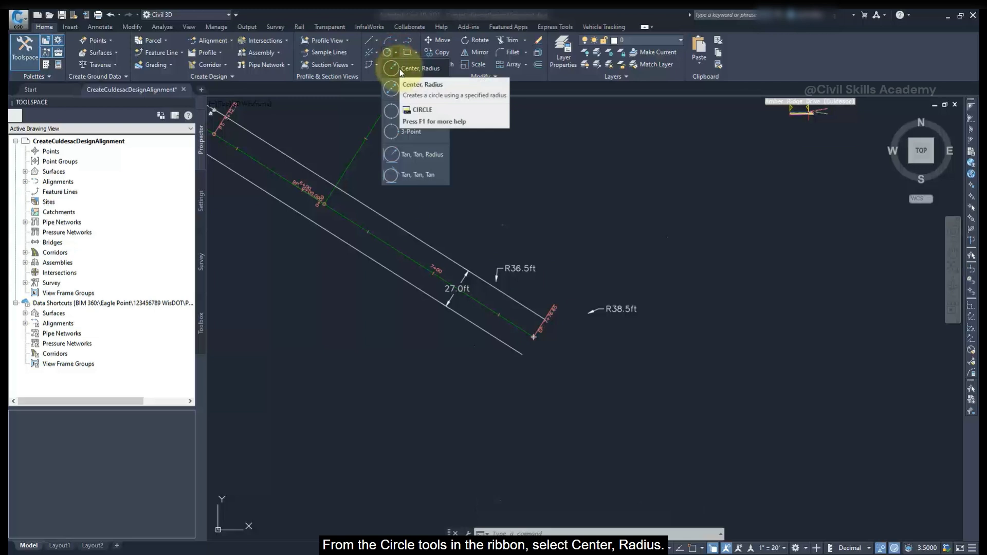
click(399, 69)
shift+right_click(453, 147)
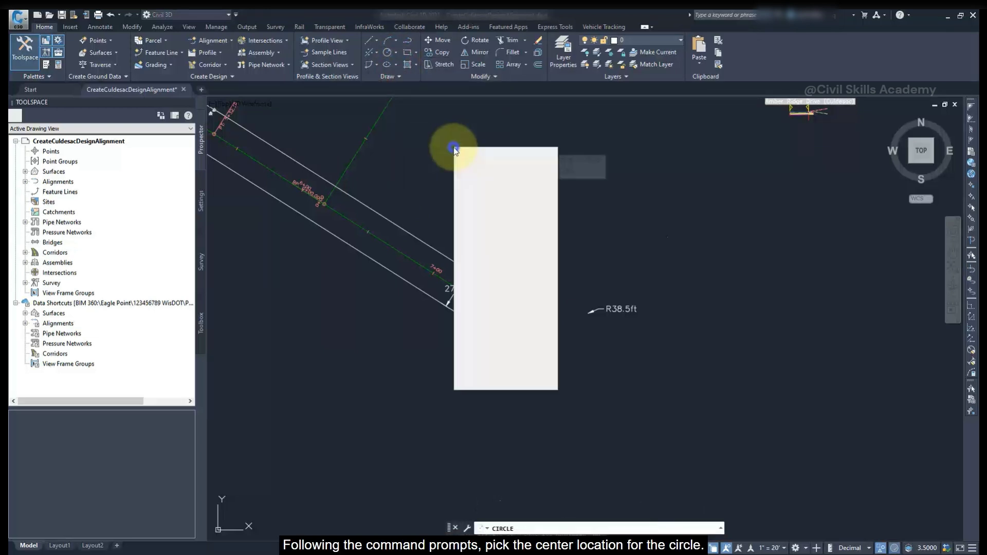
click(483, 216)
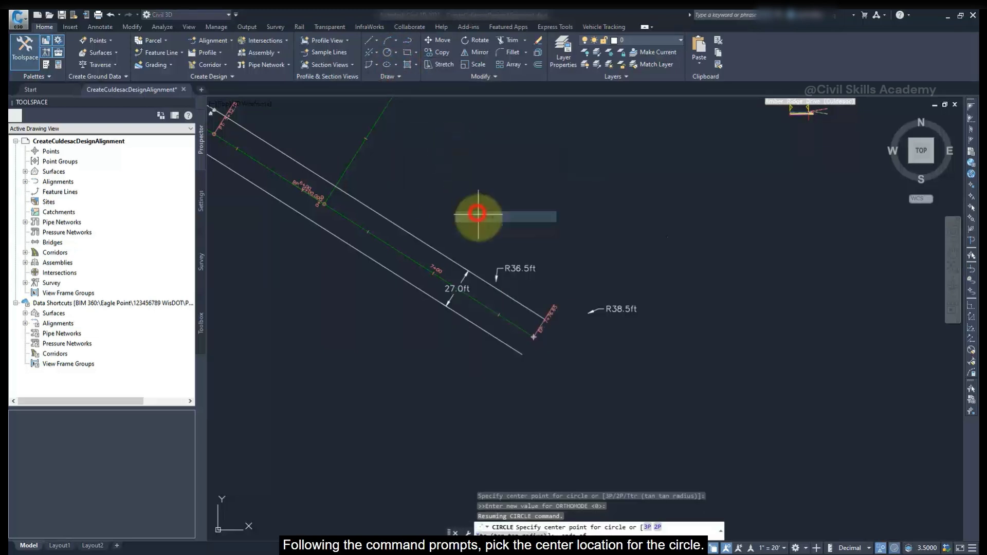
click(509, 311)
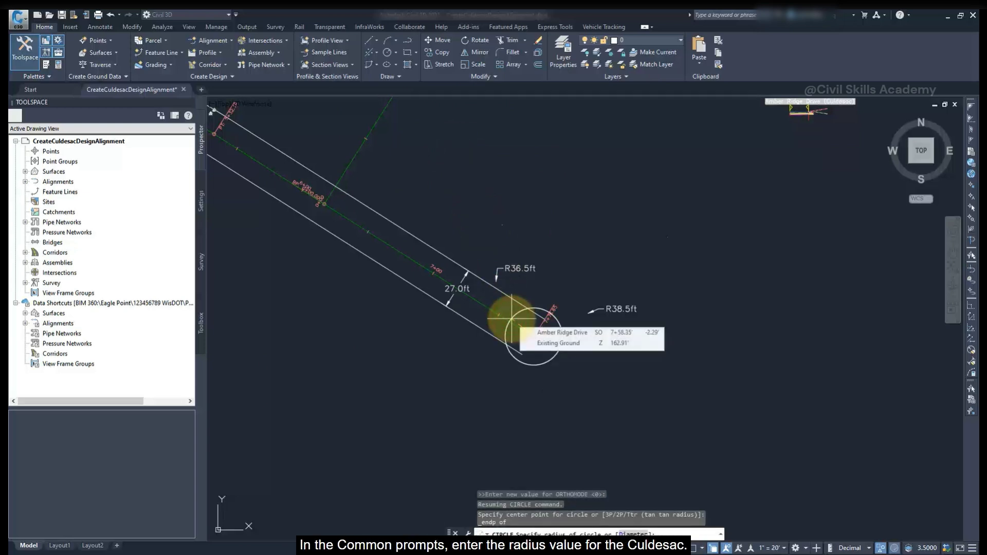
text(38)
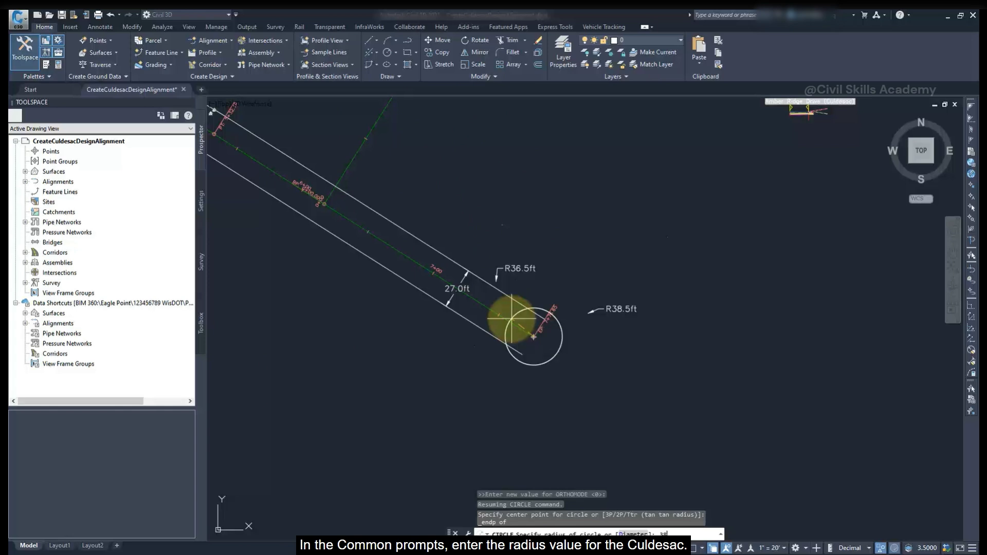
text(.5)
key(Return)
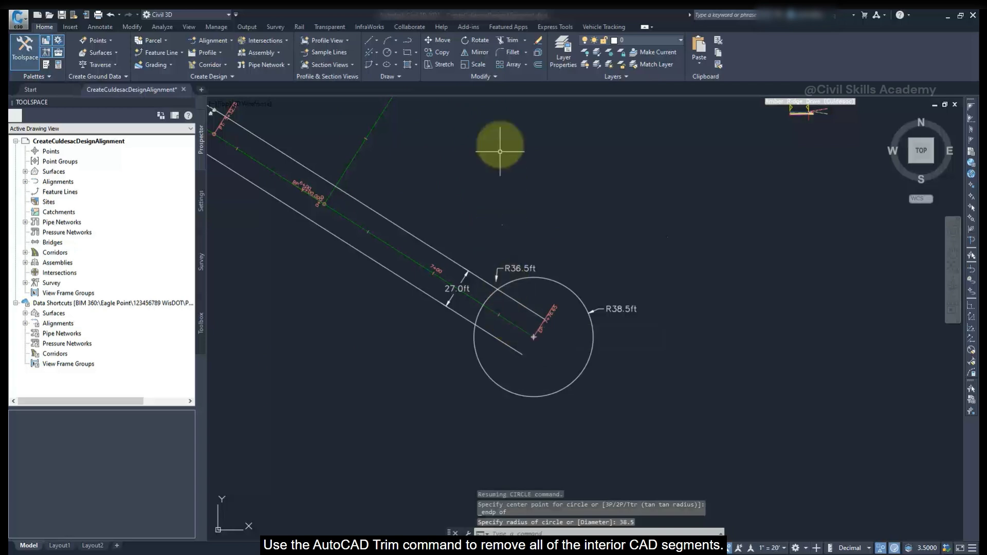
Trim the lane-line segments inside the bulb circle and the circle arc between the lanes
click(506, 41)
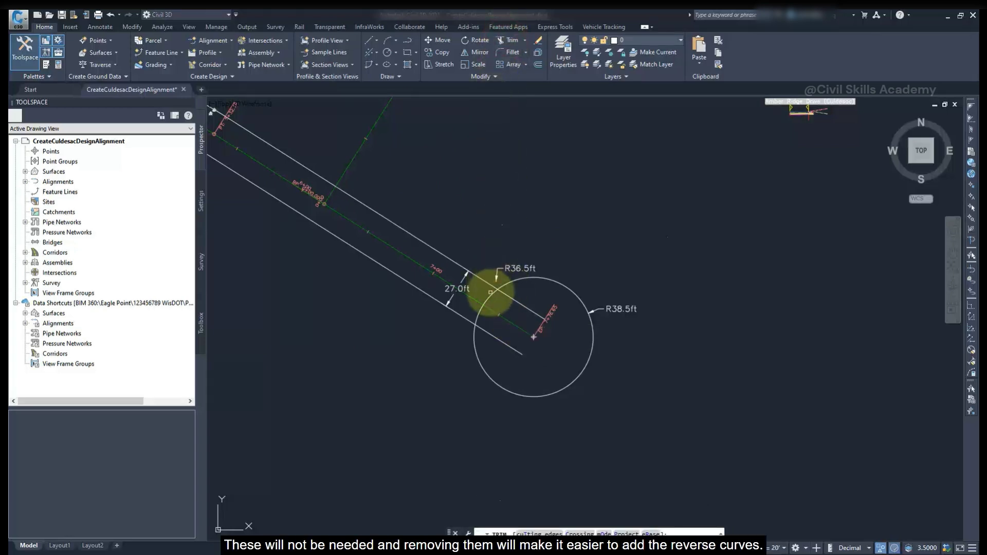
click(490, 293)
click(481, 310)
click(482, 331)
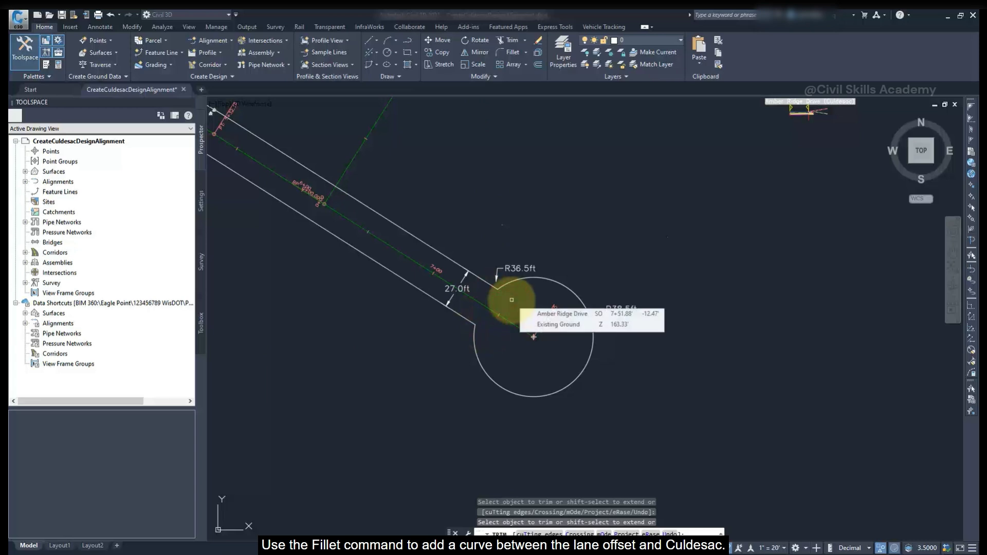
key(Return)
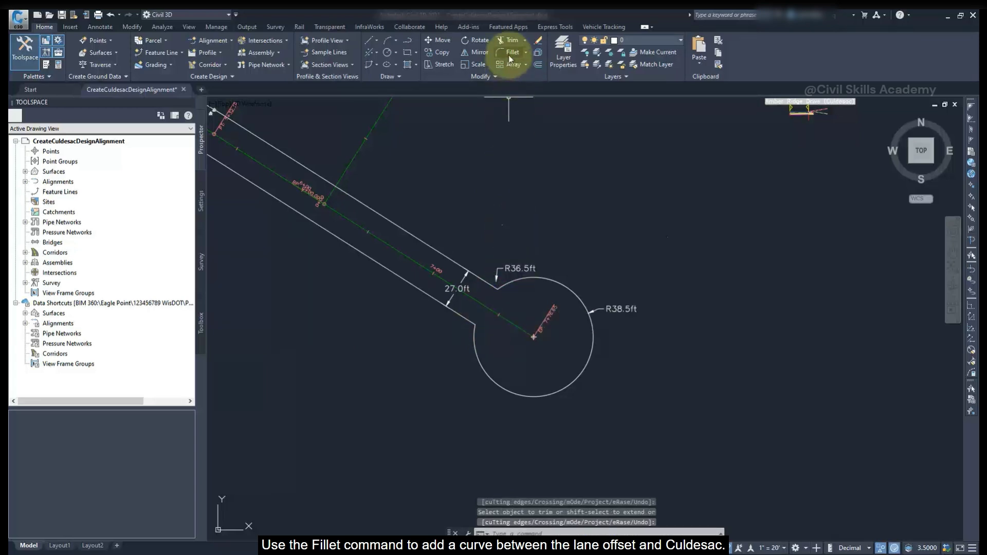
click(510, 55)
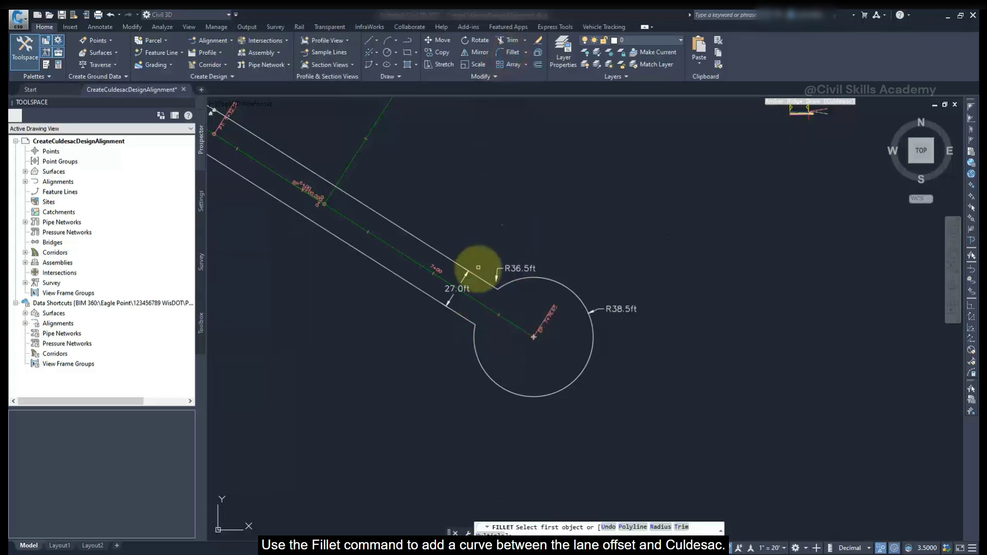
click(477, 274)
click(509, 281)
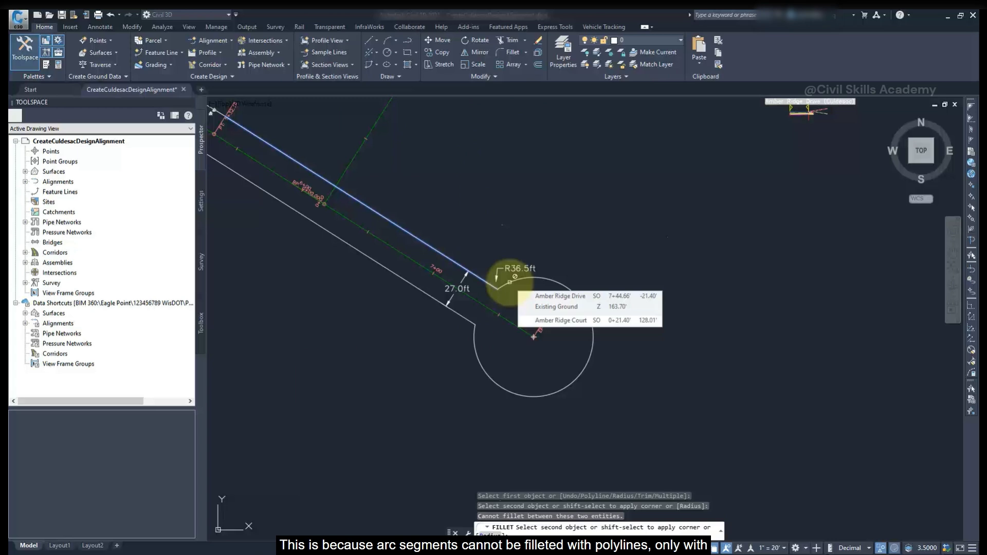
Cancel the failed fillet and EXPLODE the upper and lower lane polylines into lines
key(Escape)
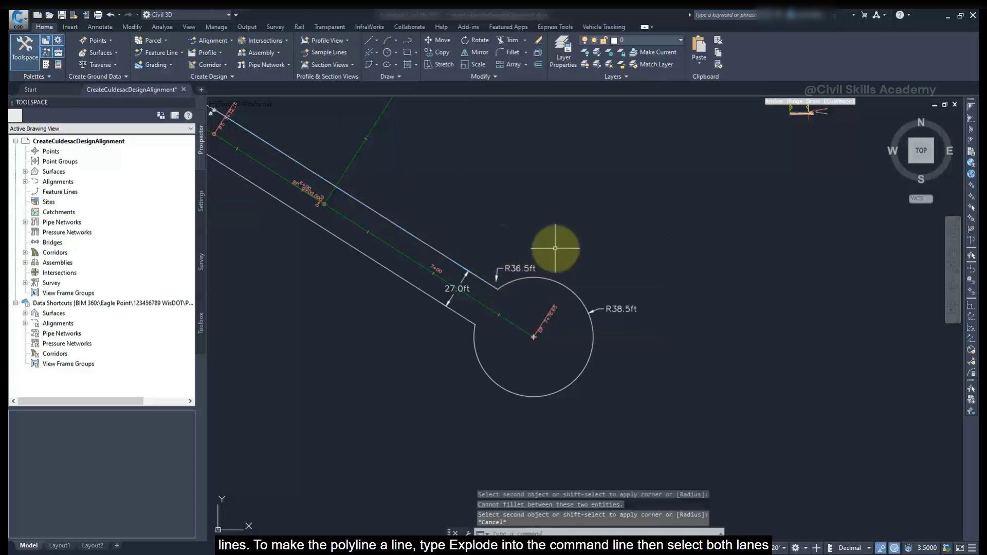
text(explode)
key(Return)
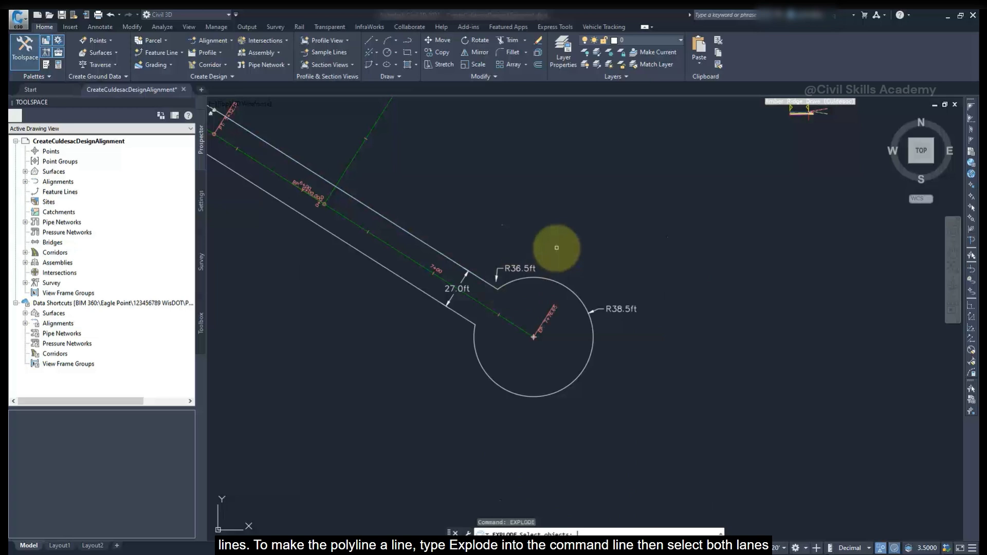
click(482, 278)
click(455, 311)
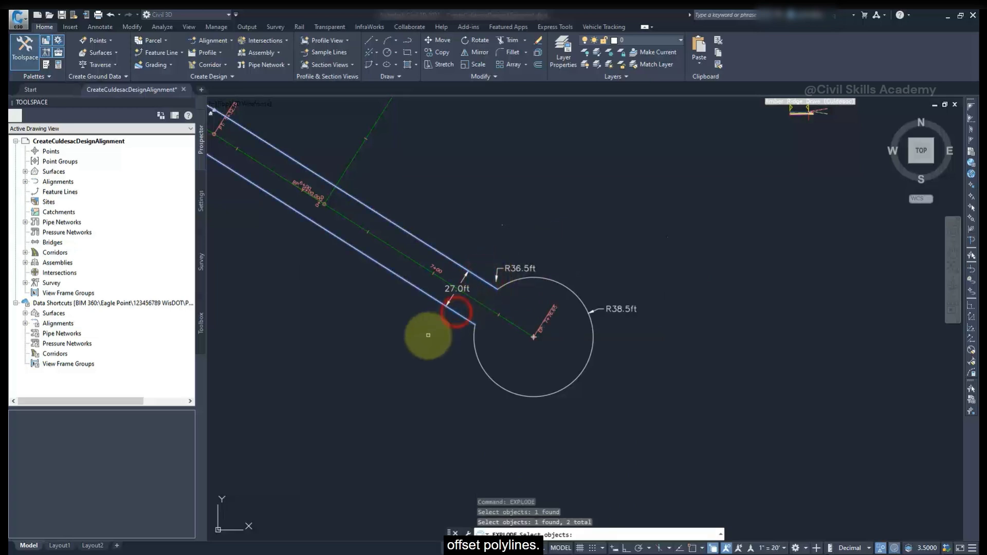
key(Return)
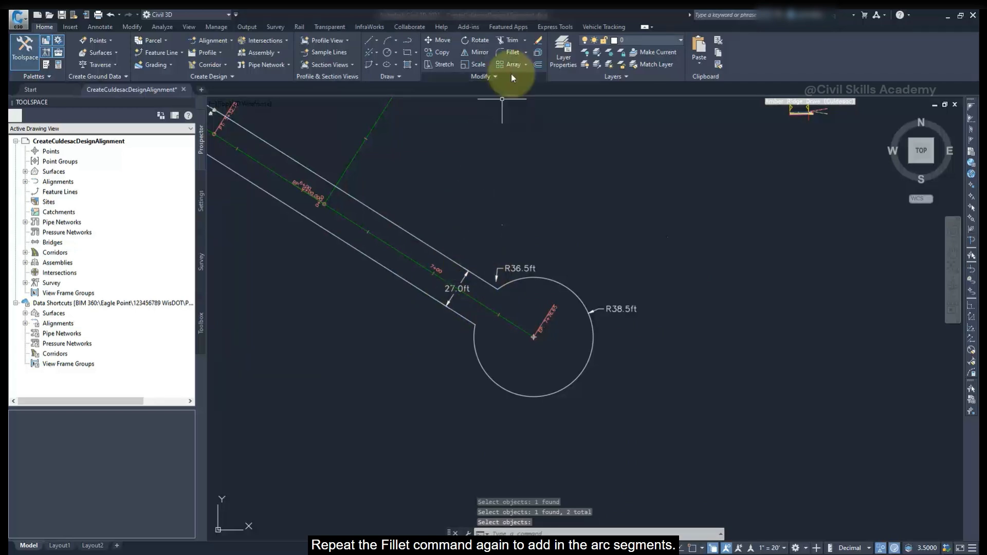
Fillet the upper and lower lane edges into the bulb circle with radius 36.5
click(514, 56)
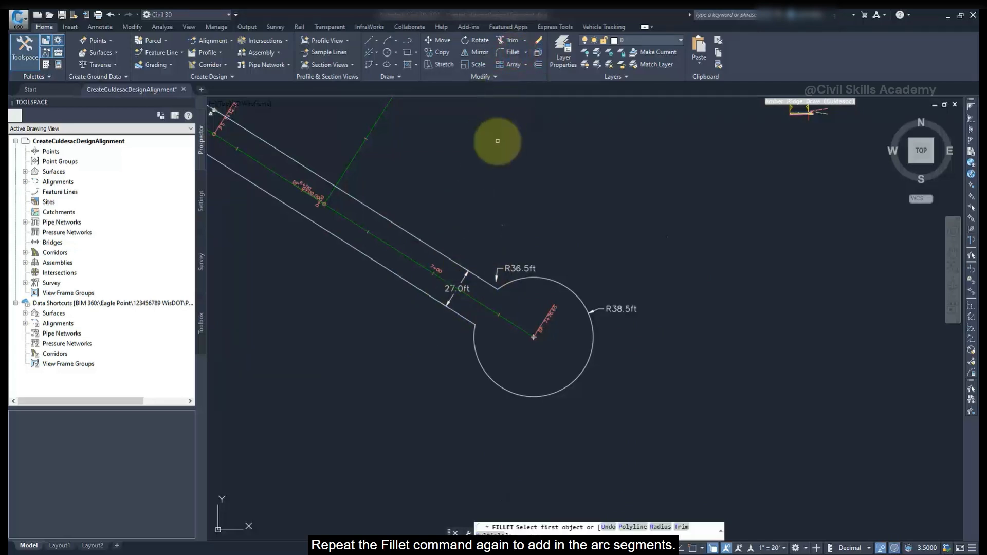
text(r)
key(Return)
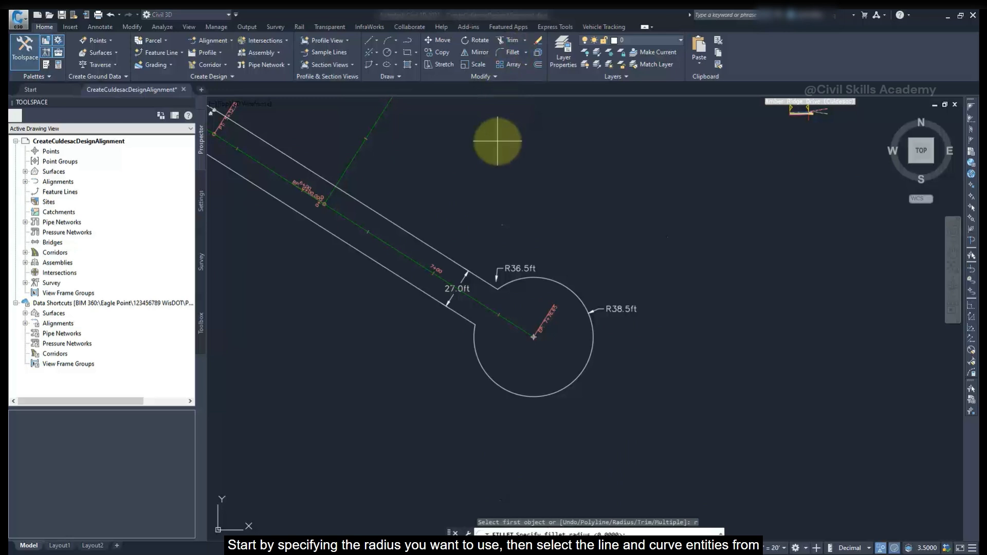
text(36.5)
key(Return)
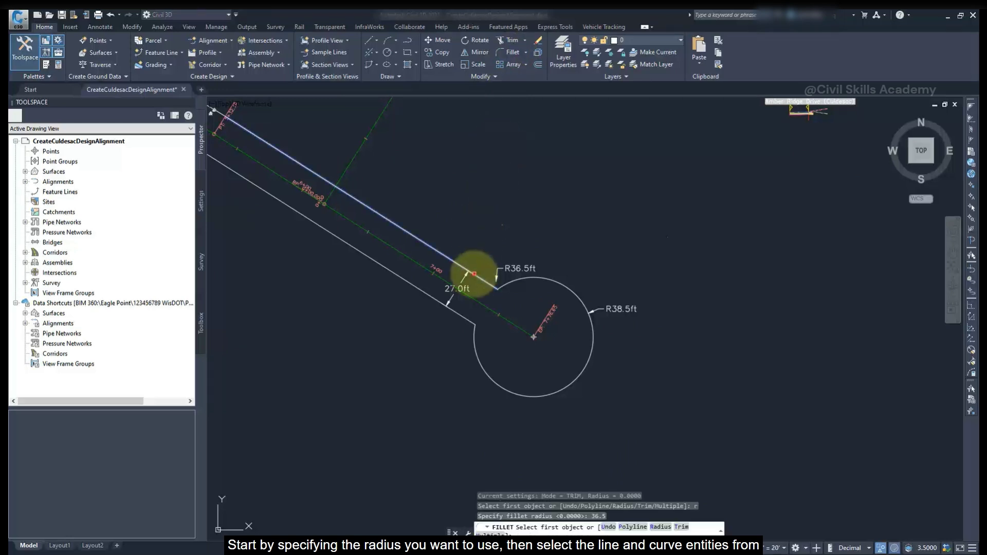
click(469, 271)
click(520, 280)
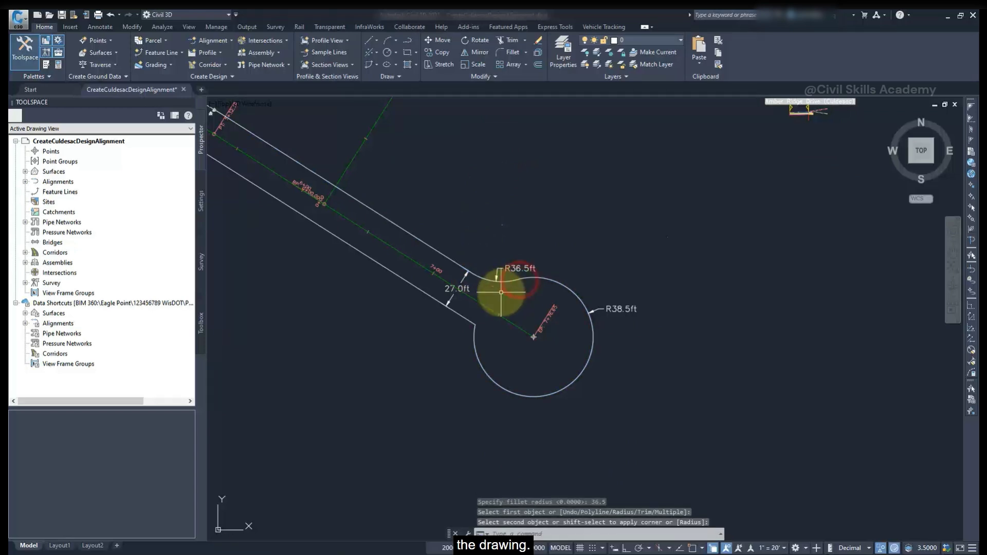
key(Return)
click(474, 335)
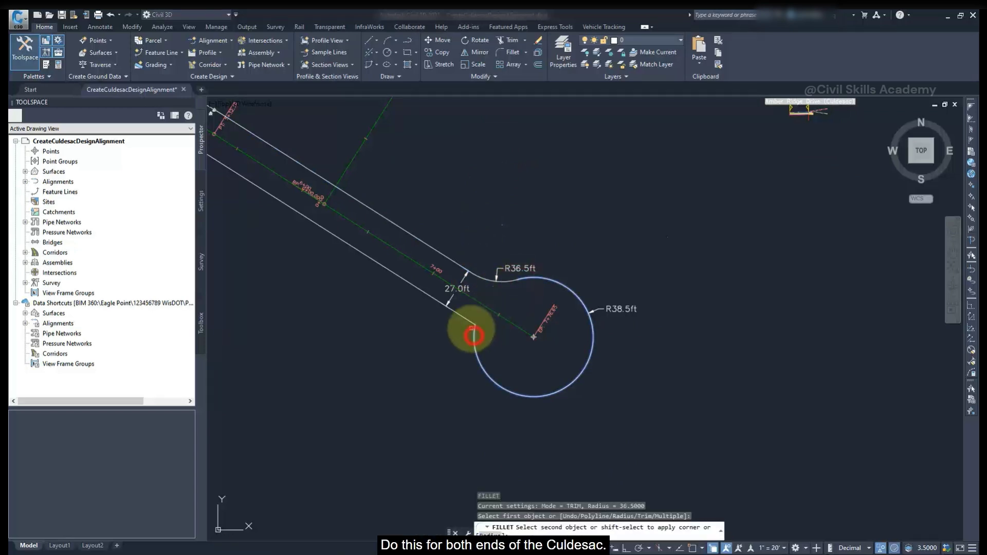
click(466, 320)
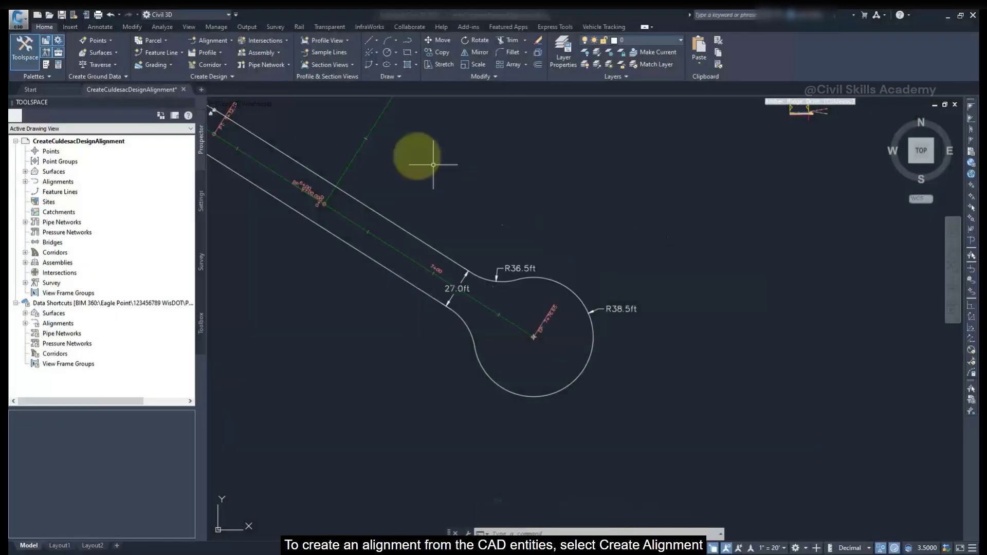
Create an alignment from the entrance, cul-de-sac and exit arcs, accepting the proposed direction
click(229, 41)
click(226, 99)
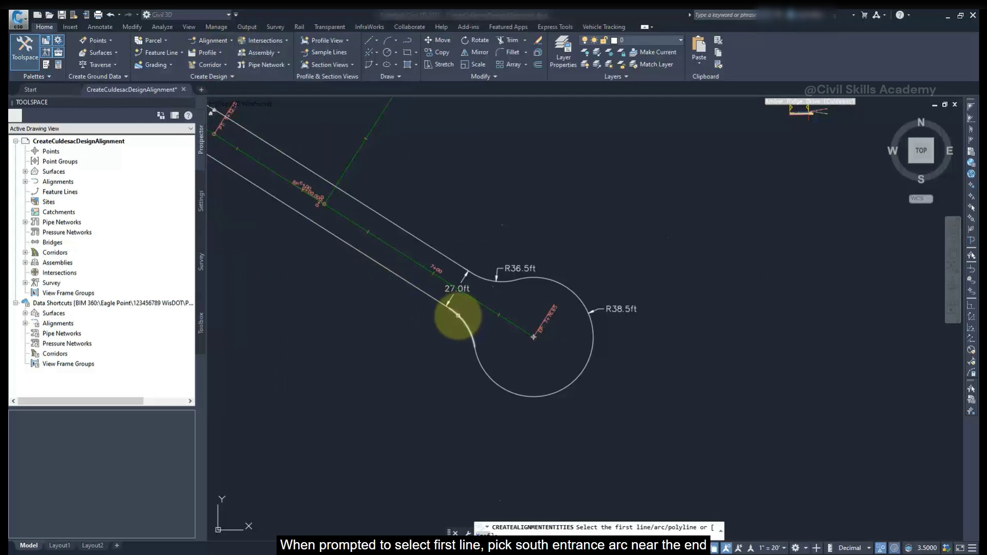
click(458, 315)
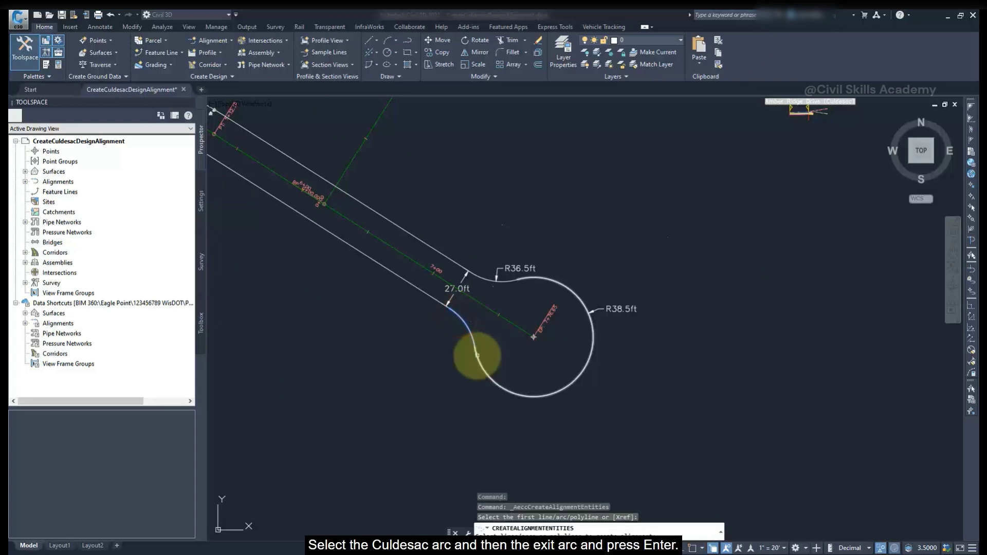
click(477, 355)
click(514, 281)
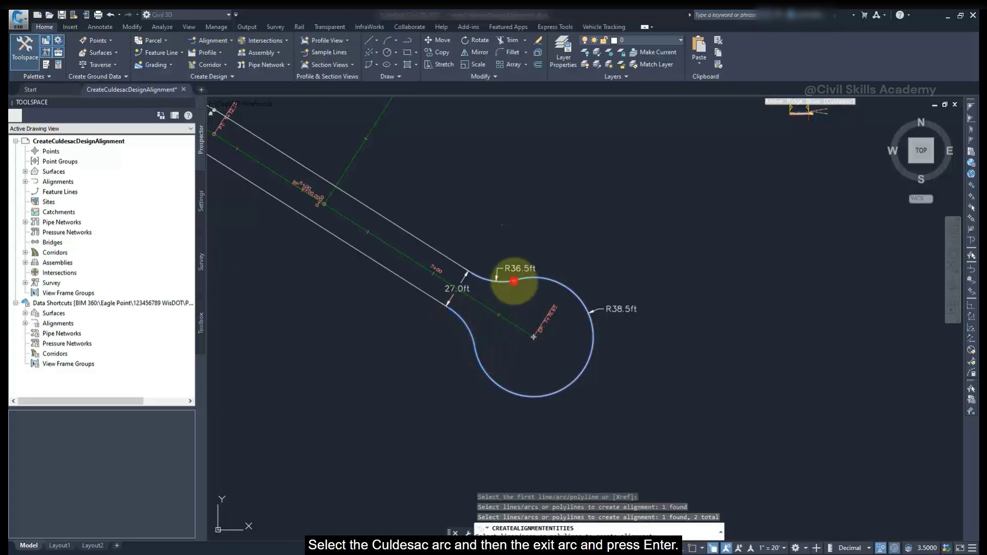
key(Return)
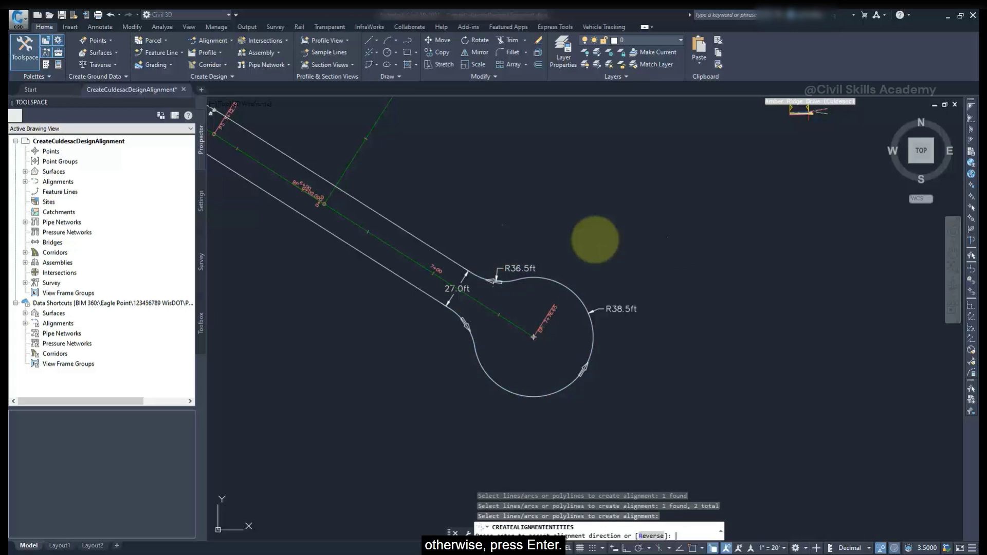
key(Return)
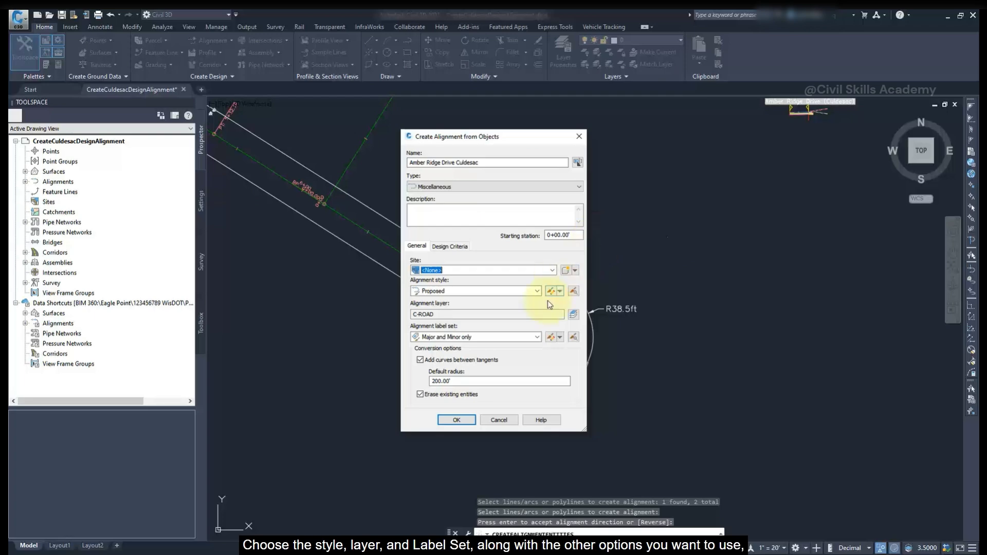
Set the label set to _No Labels and create the 'Amber Ridge Drive Culdesac' alignment
click(536, 337)
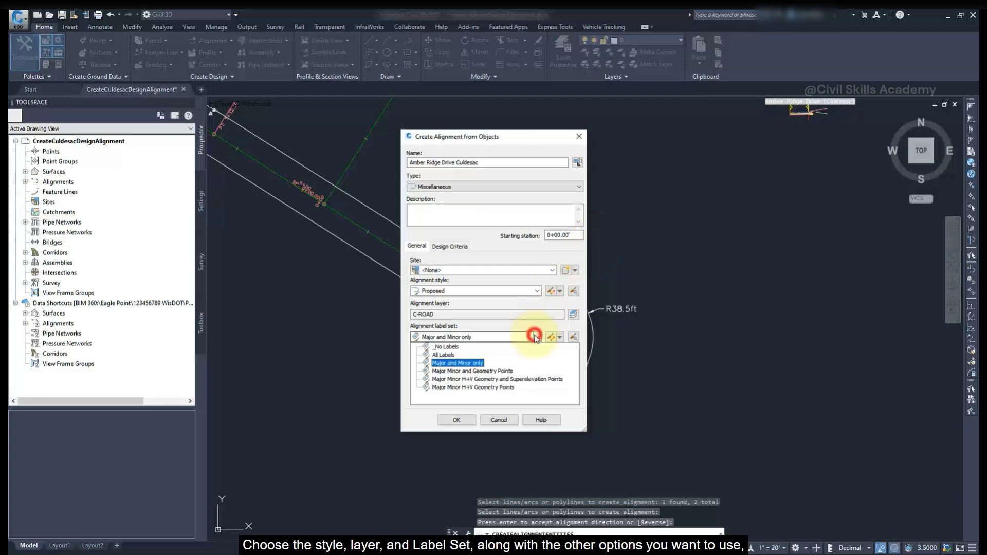
click(455, 347)
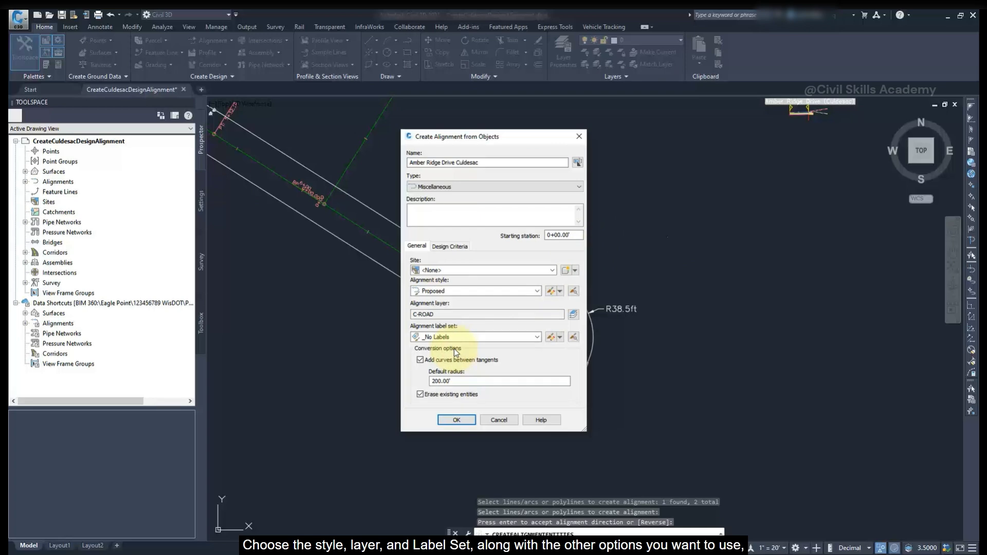
click(456, 420)
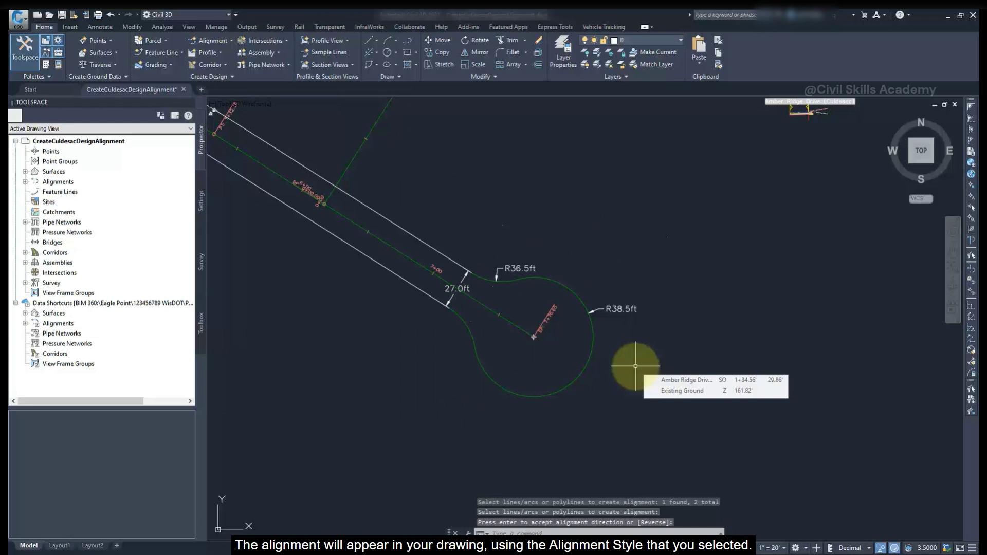
Select all lane offset lines and arcs with Select Similar and delete them
scroll(635, 366, down, 6)
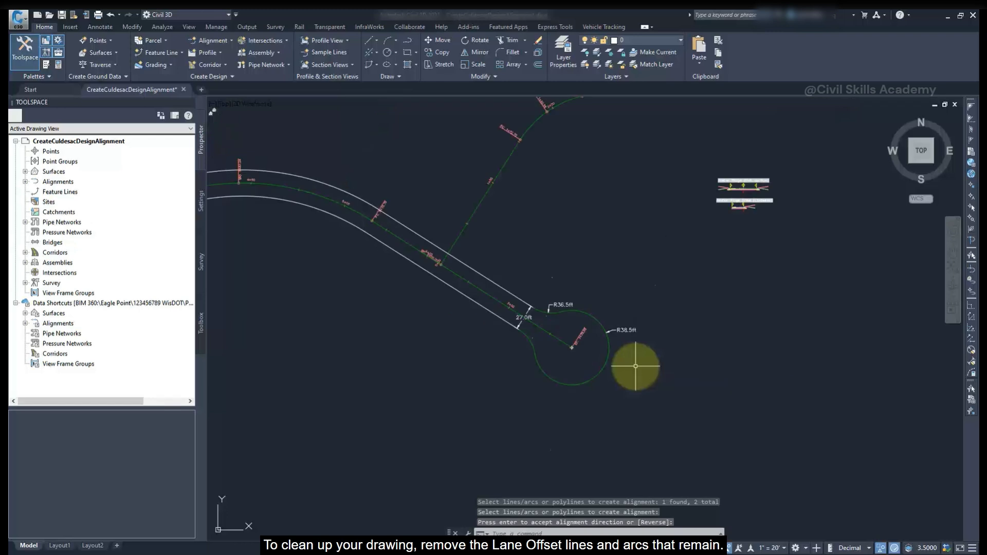
mouse_move(634, 363)
middle_down()
mouse_move(704, 346)
mouse_move(761, 348)
middle_up()
click(674, 293)
click(581, 236)
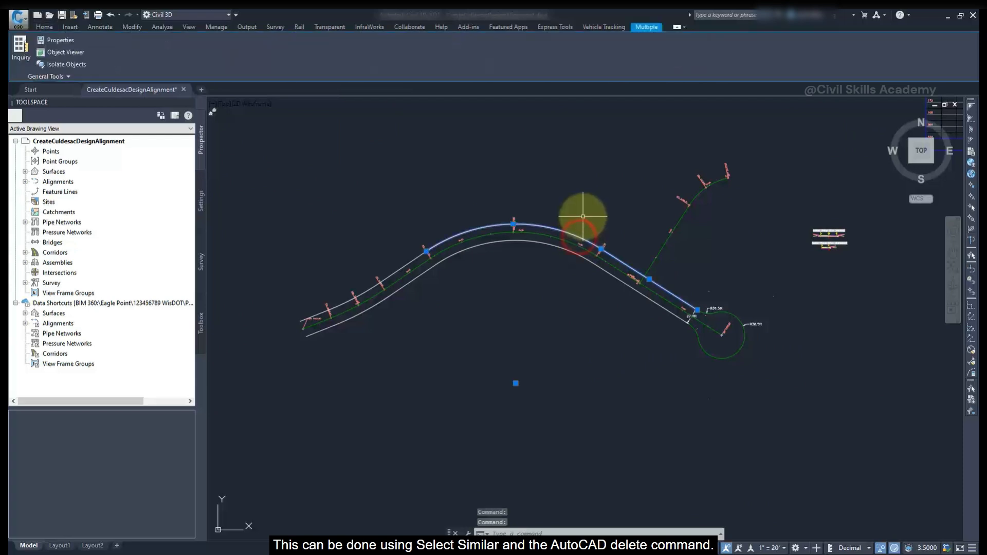
right_click(583, 217)
click(603, 333)
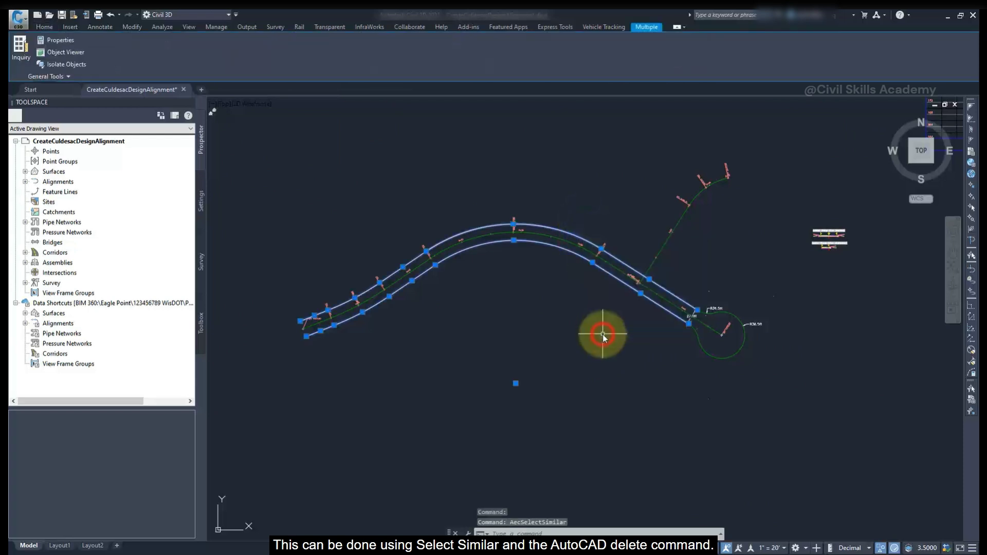
key(Delete)
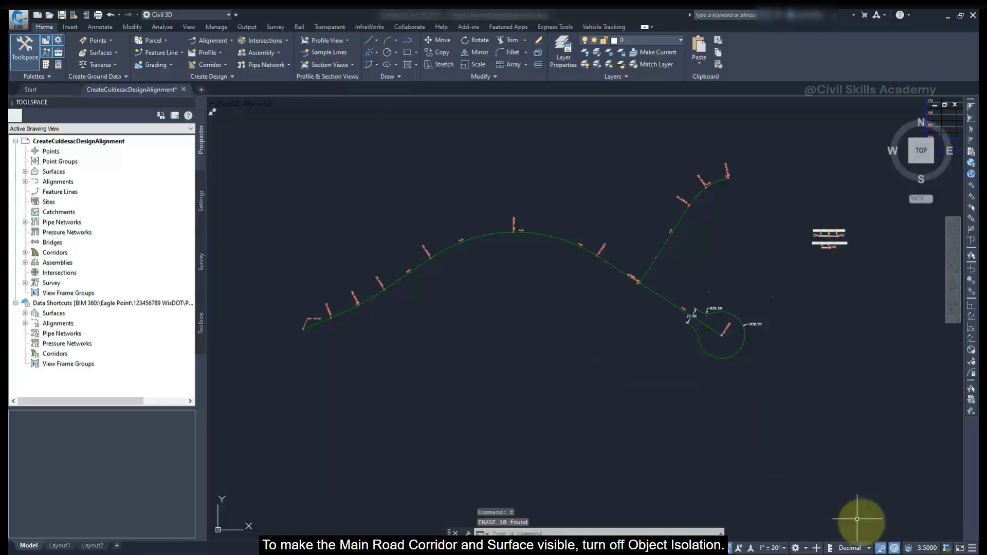
End object isolation from the status bar so the corridor and surface reappear
click(883, 547)
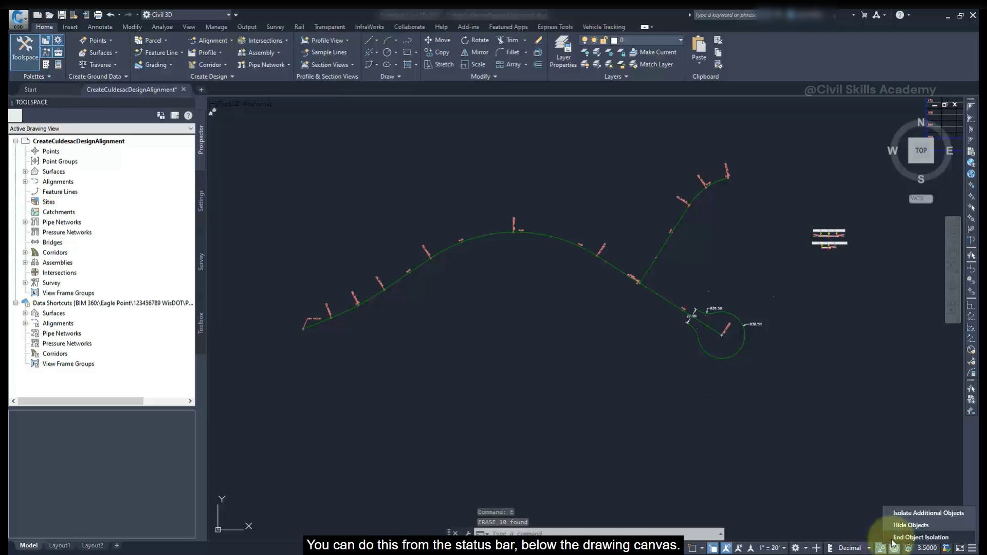
click(904, 537)
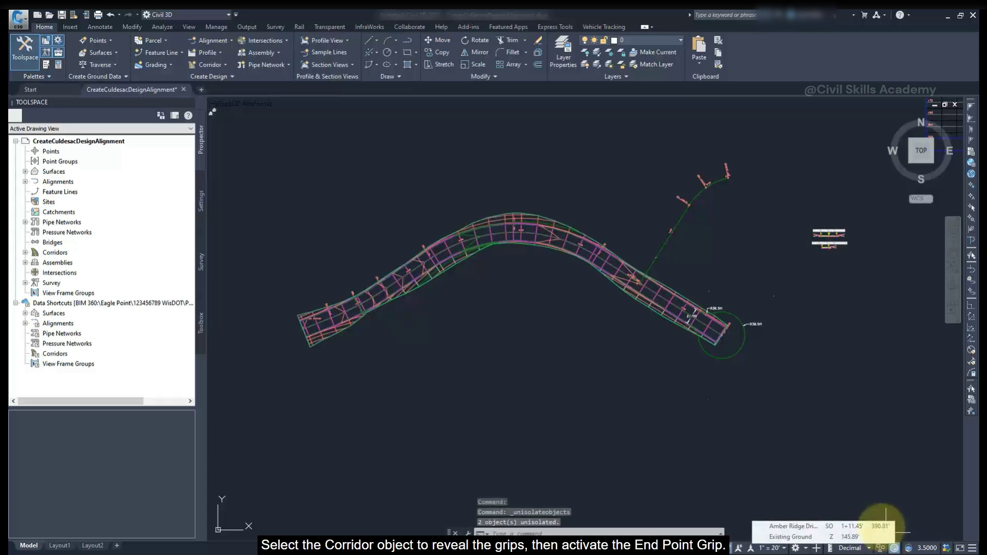
Stretch the main road corridor's end grip back to the cul-de-sac alignment's start endpoint
scroll(740, 349, up, 2)
scroll(739, 351, up, 2)
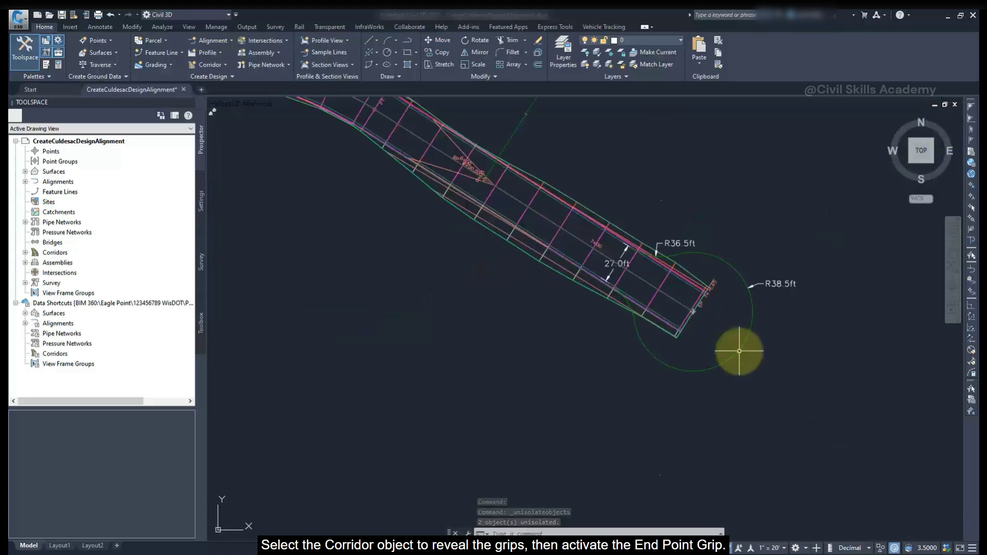
click(682, 280)
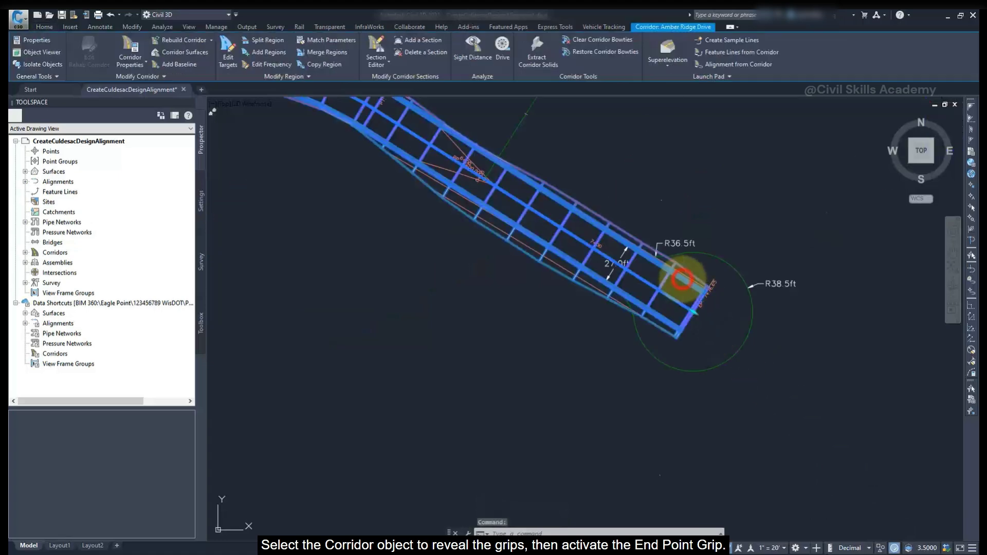
click(693, 311)
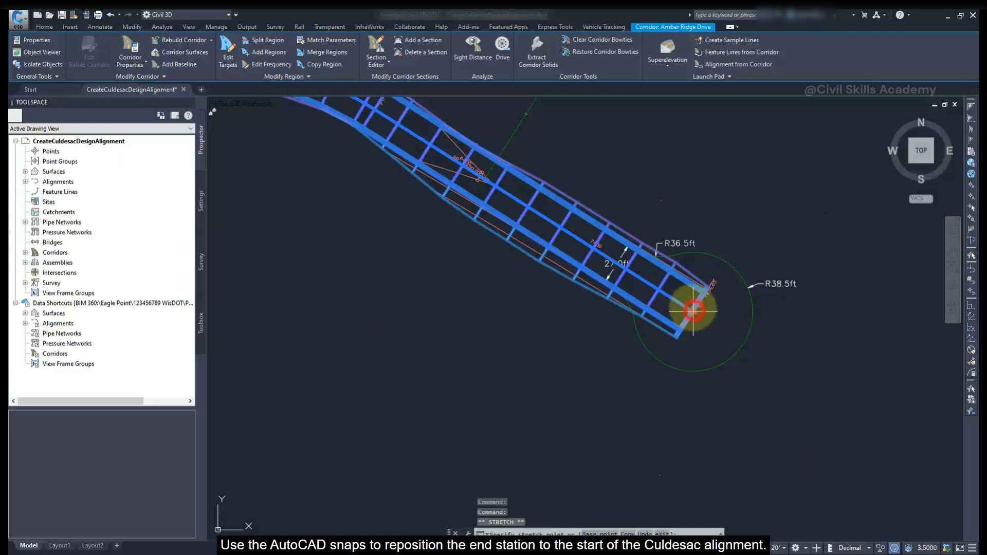
scroll(623, 271, up, 4)
shift+right_click(623, 271)
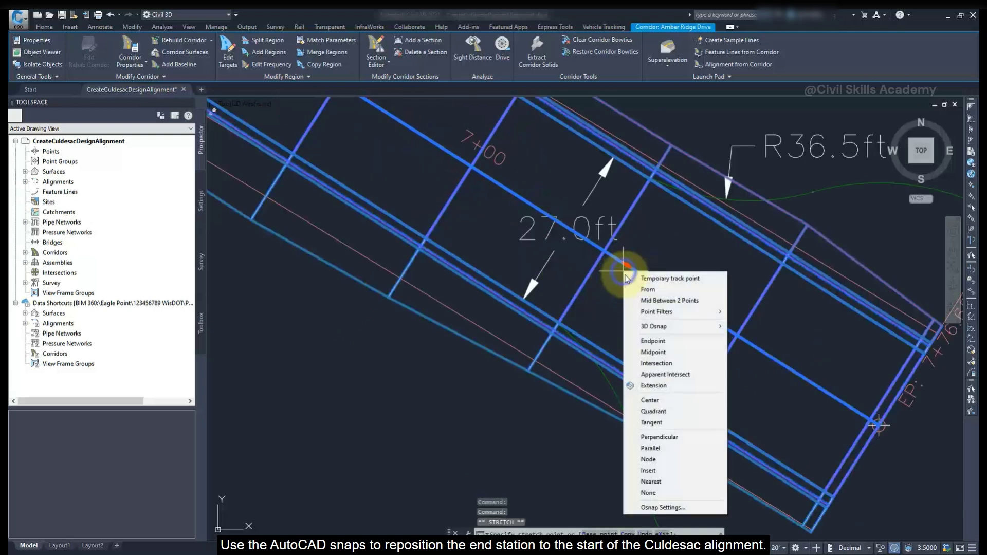
click(649, 340)
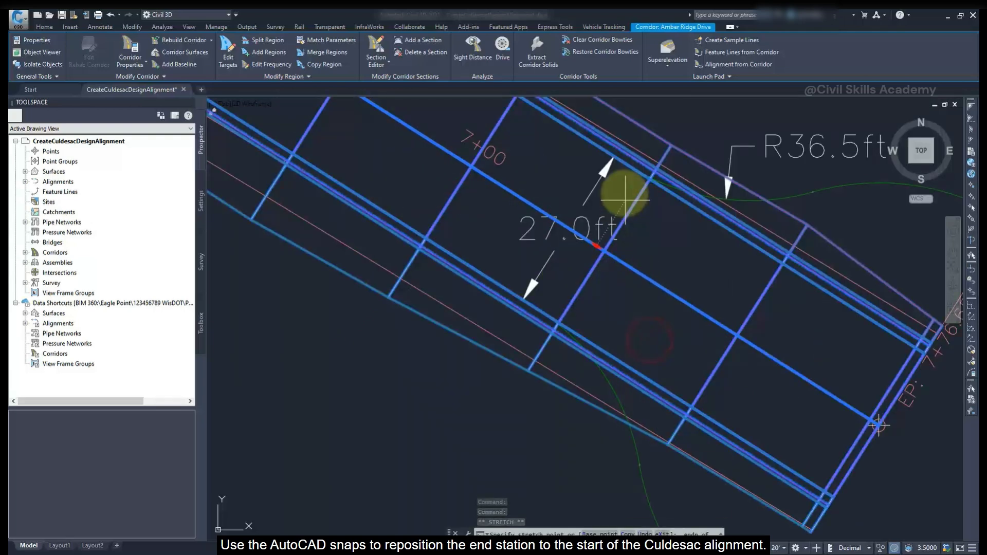
click(626, 169)
scroll(627, 168, down, 5)
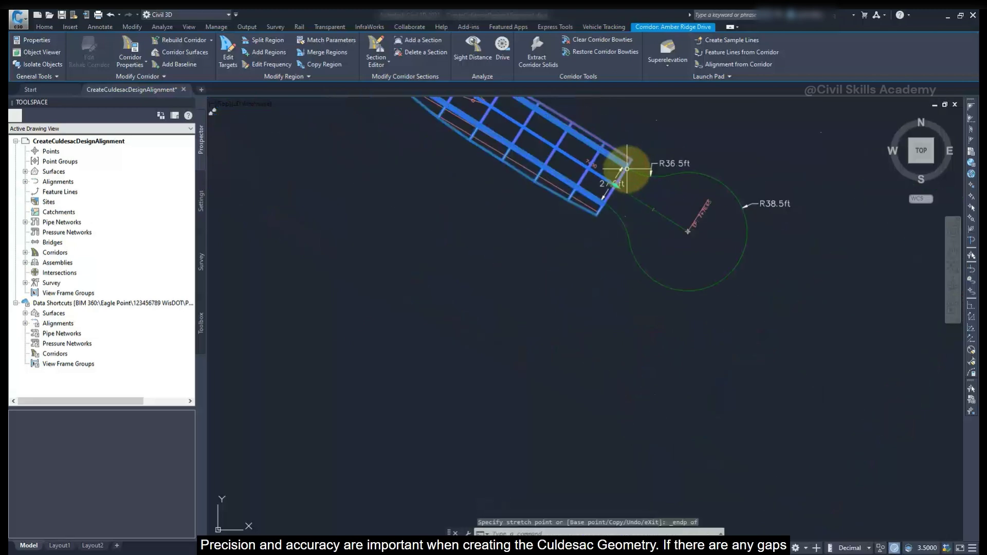
scroll(626, 168, down, 4)
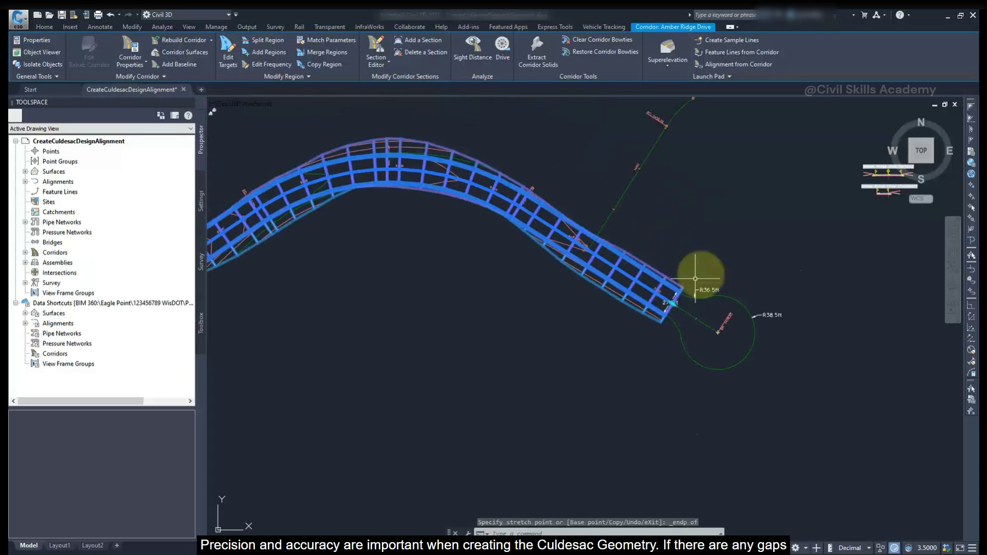
key(Escape)
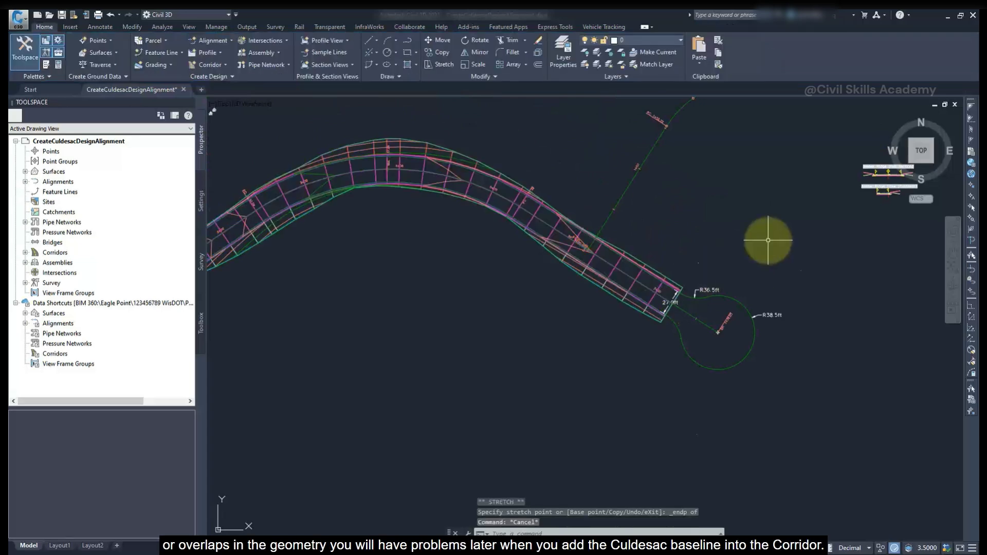